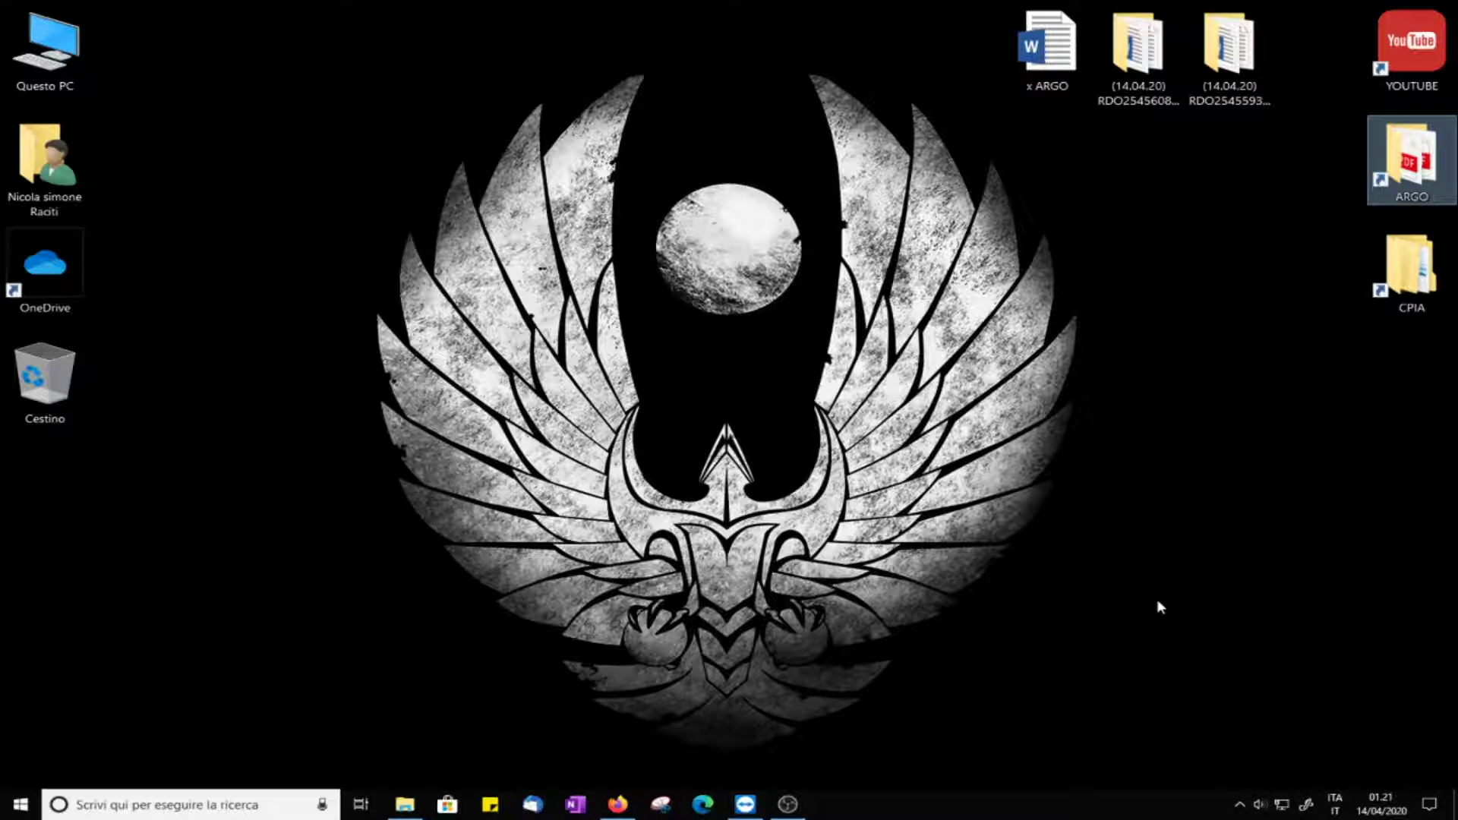
Open Task Manager and look over the running processes, the performance graphs and the application history
{"action": "right_click", "coordinate": [927, 814]}
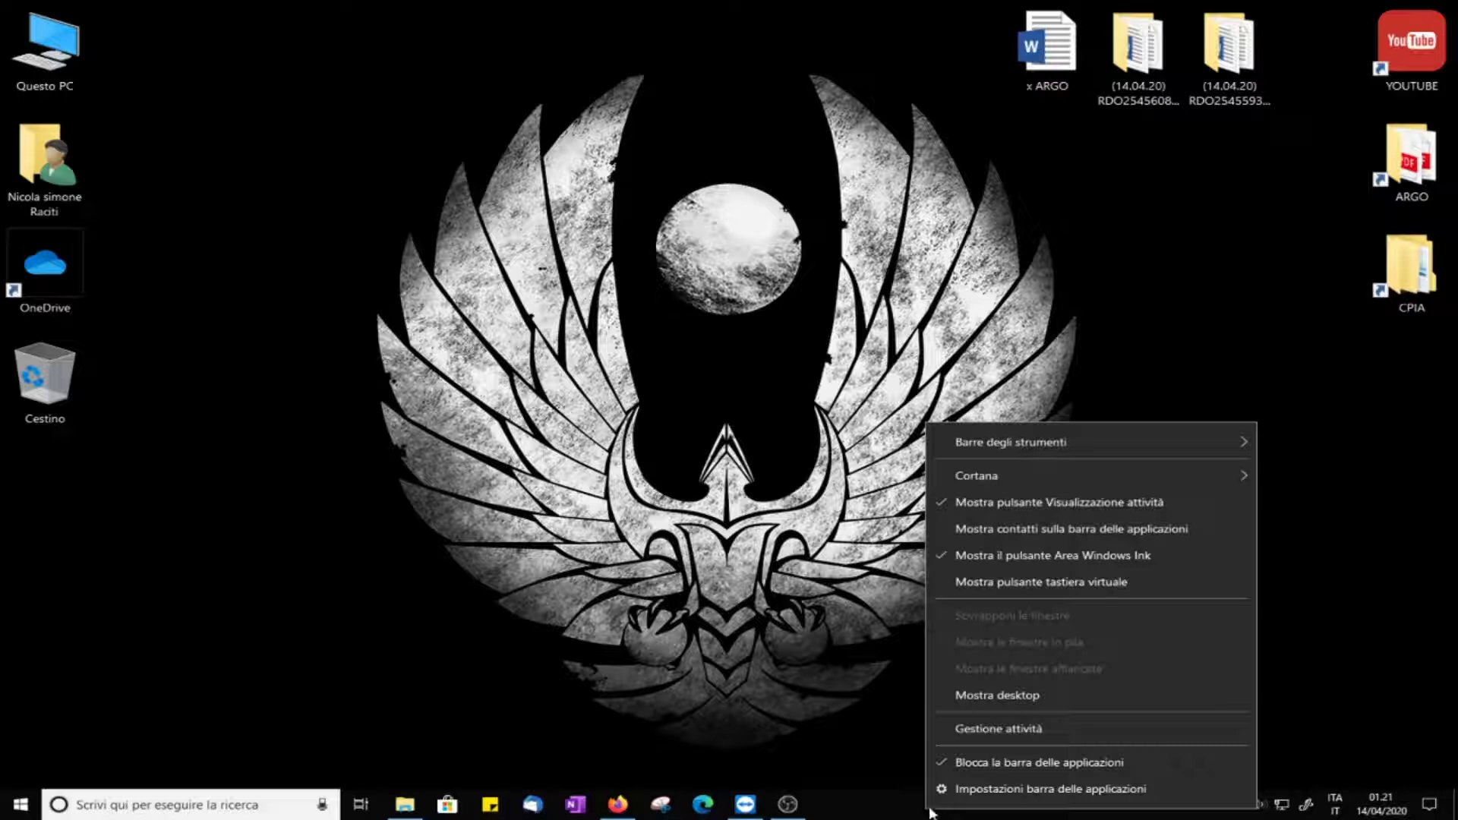
{"action": "left_click", "coordinate": [958, 735]}
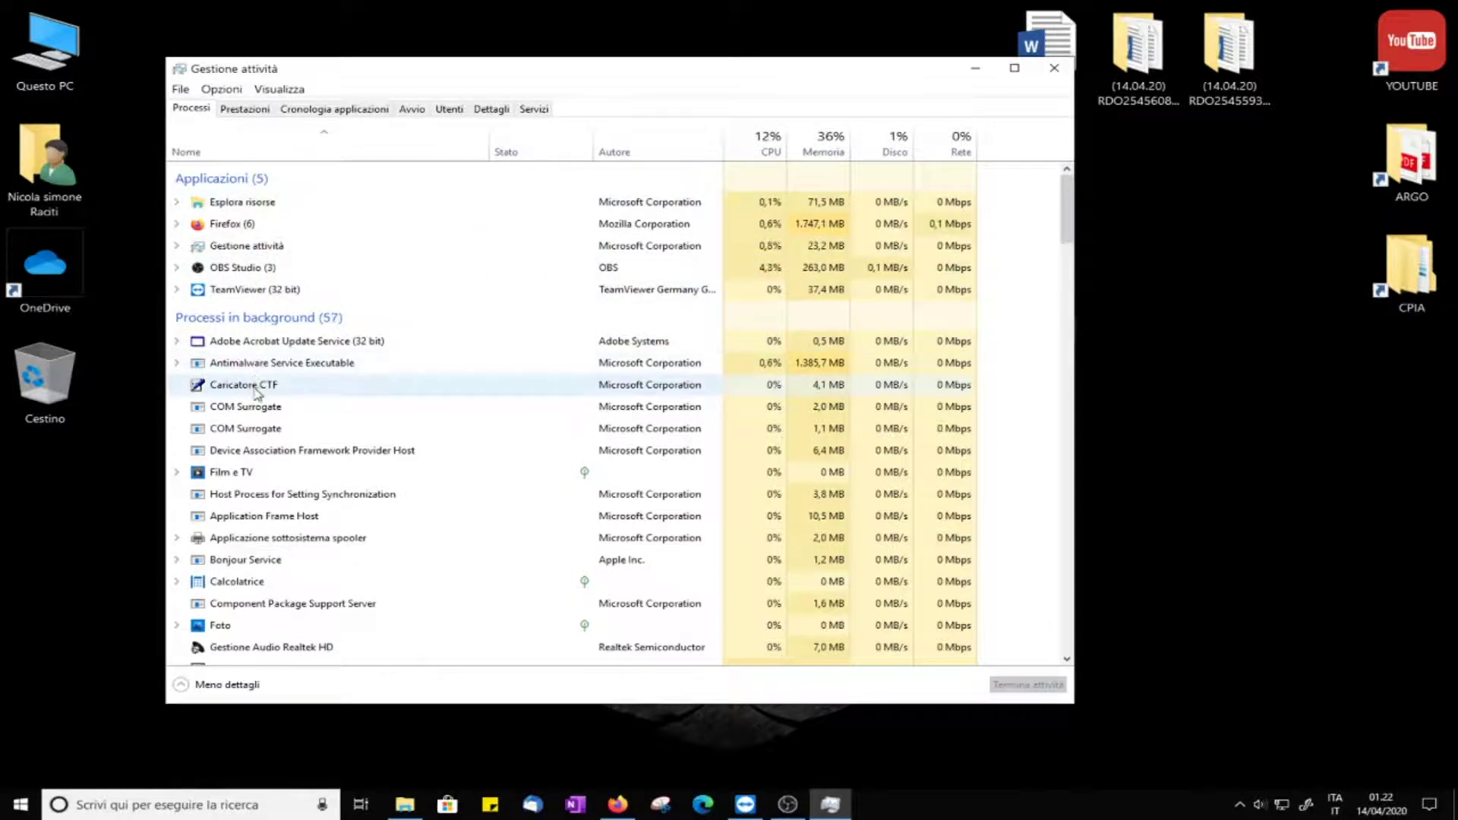
{"action": "scroll", "coordinate": [281, 448], "scroll_direction": "down", "scroll_amount": 3}
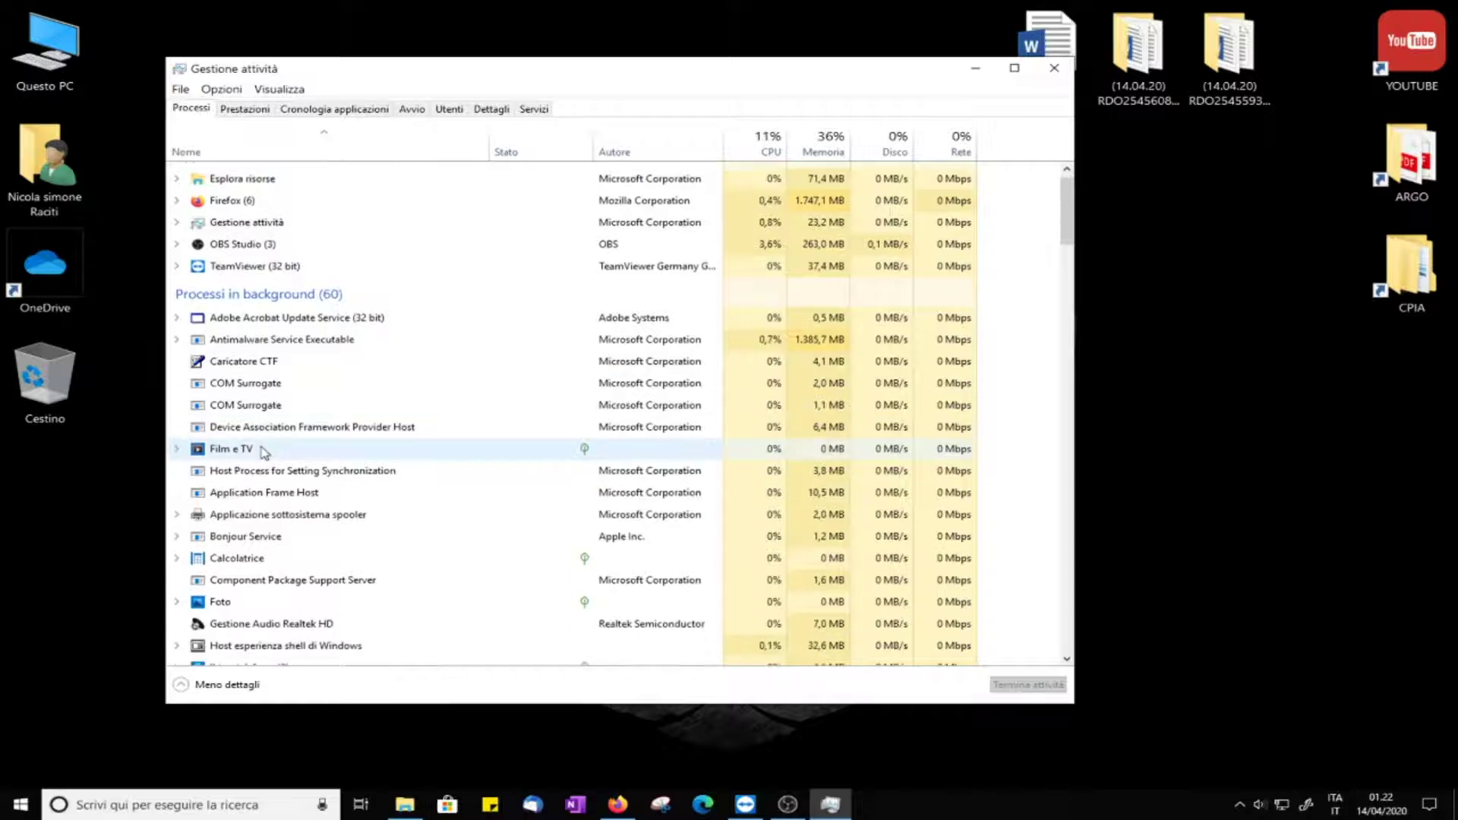
{"action": "scroll", "coordinate": [889, 281], "scroll_direction": "up", "scroll_amount": 3}
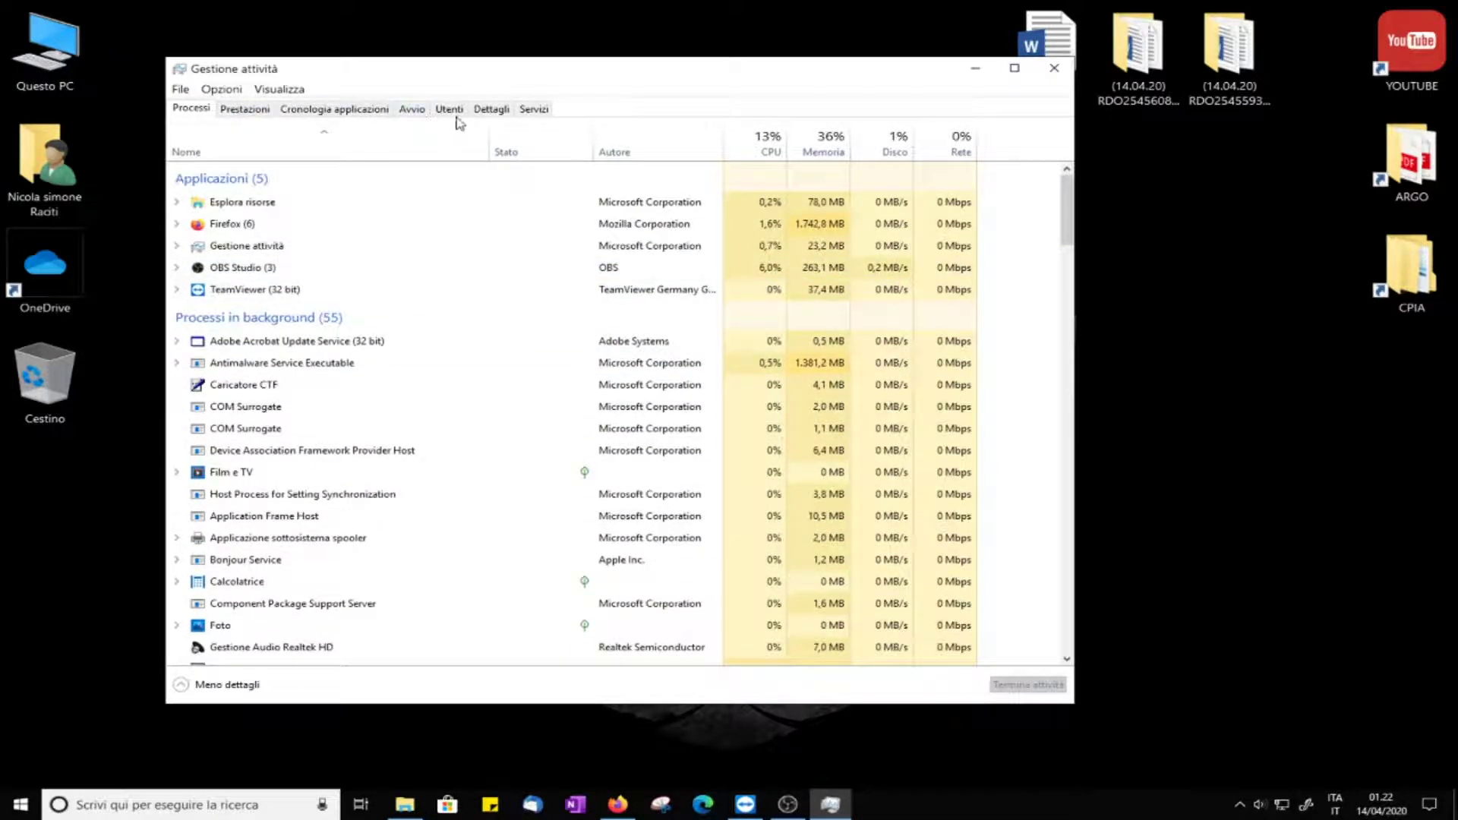
{"action": "left_click", "coordinate": [246, 114]}
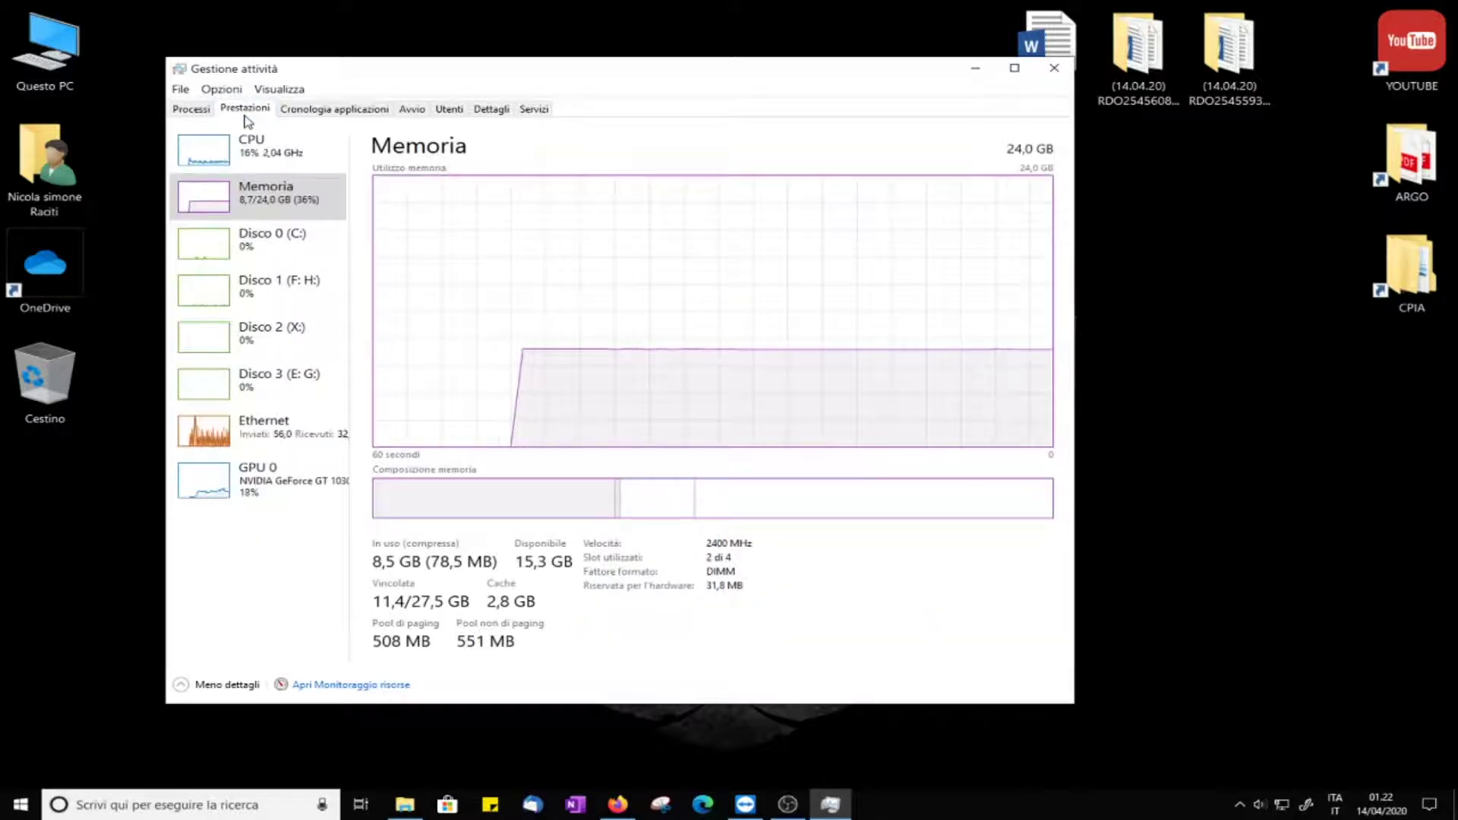
{"action": "left_click", "coordinate": [317, 114]}
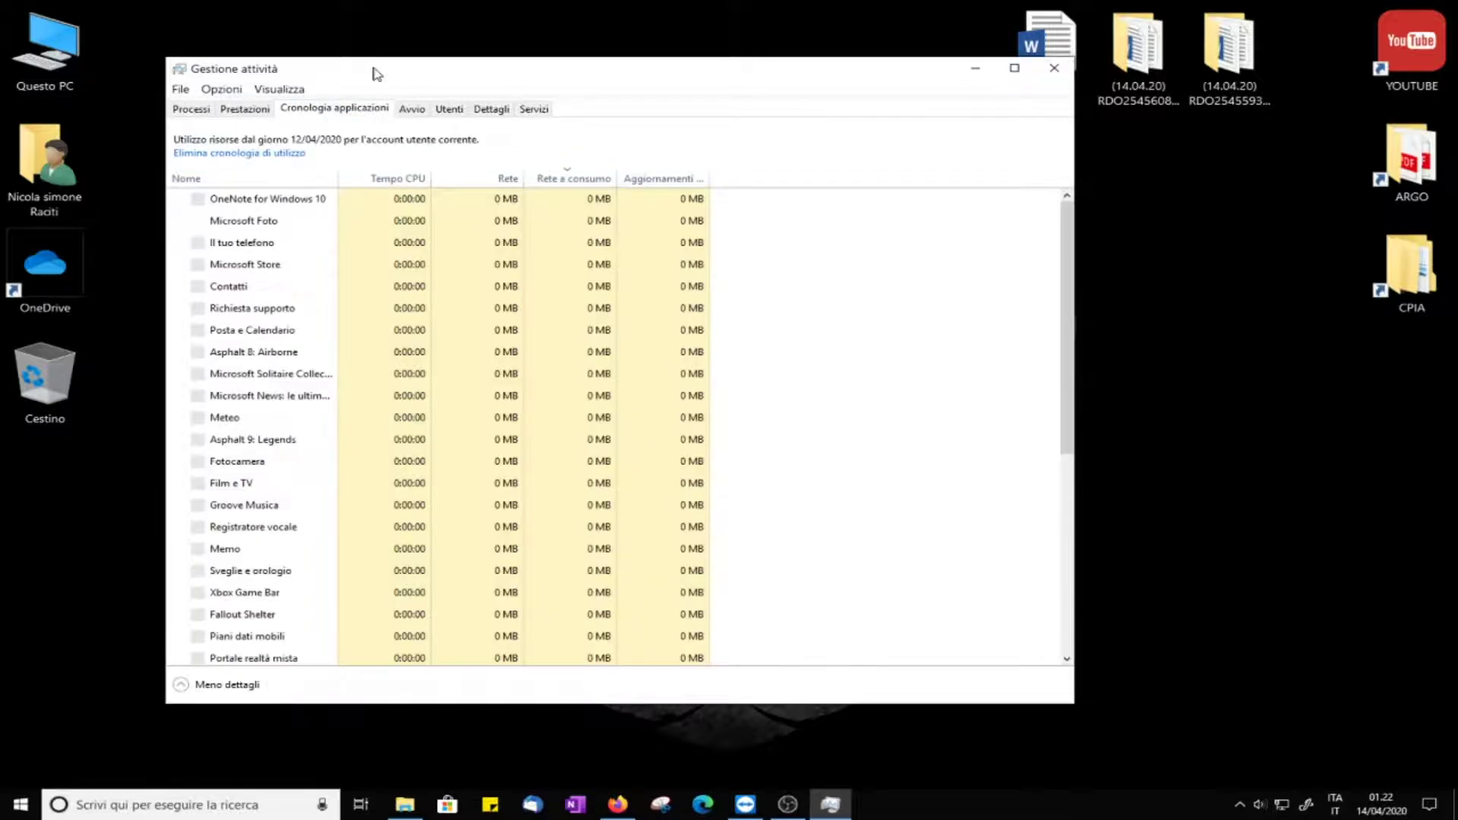
Disable MSI Register in the list of startup programs and close Task Manager
{"action": "left_click", "coordinate": [412, 110]}
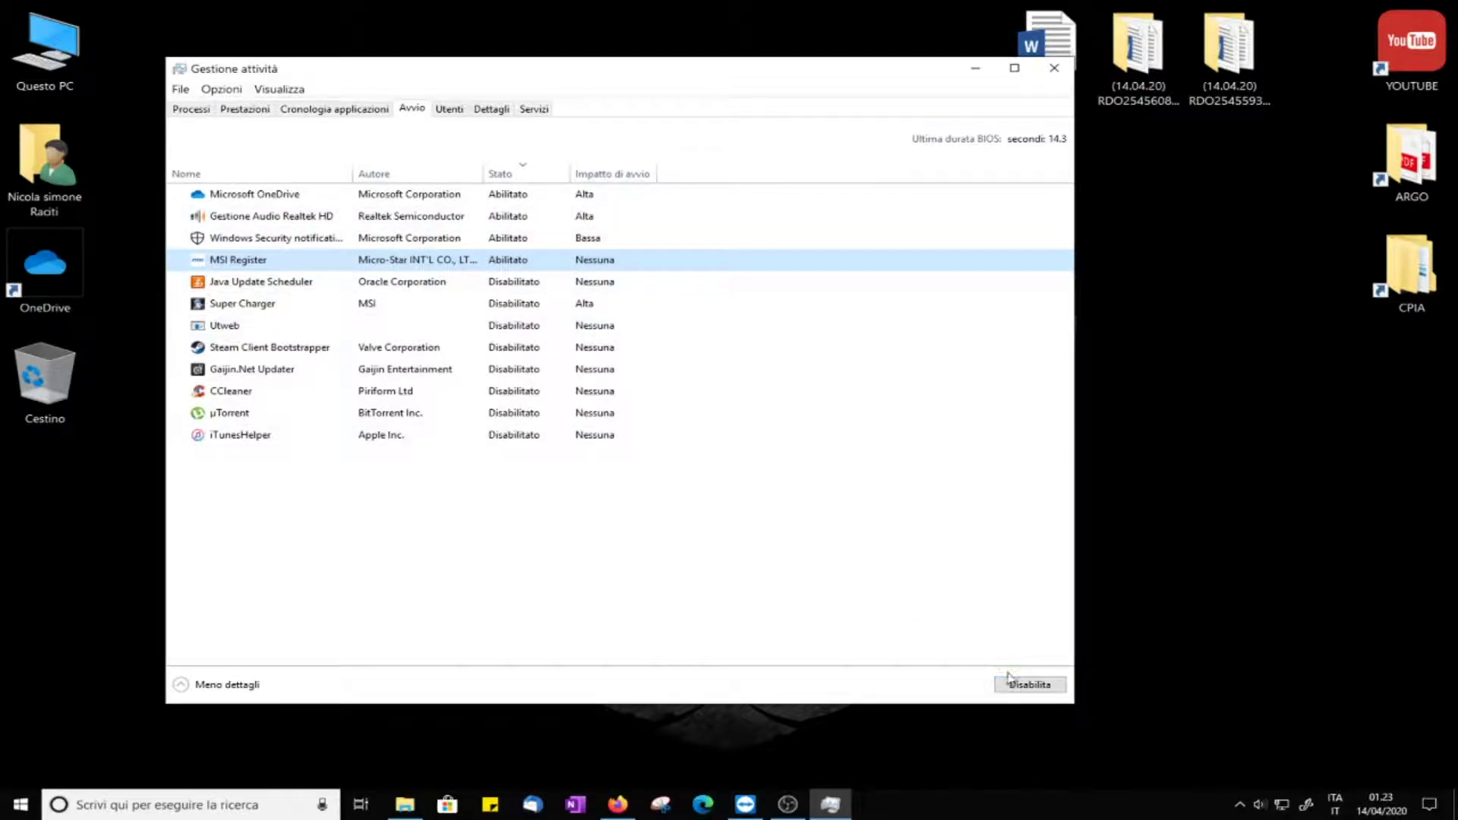
{"action": "left_click", "coordinate": [1037, 687]}
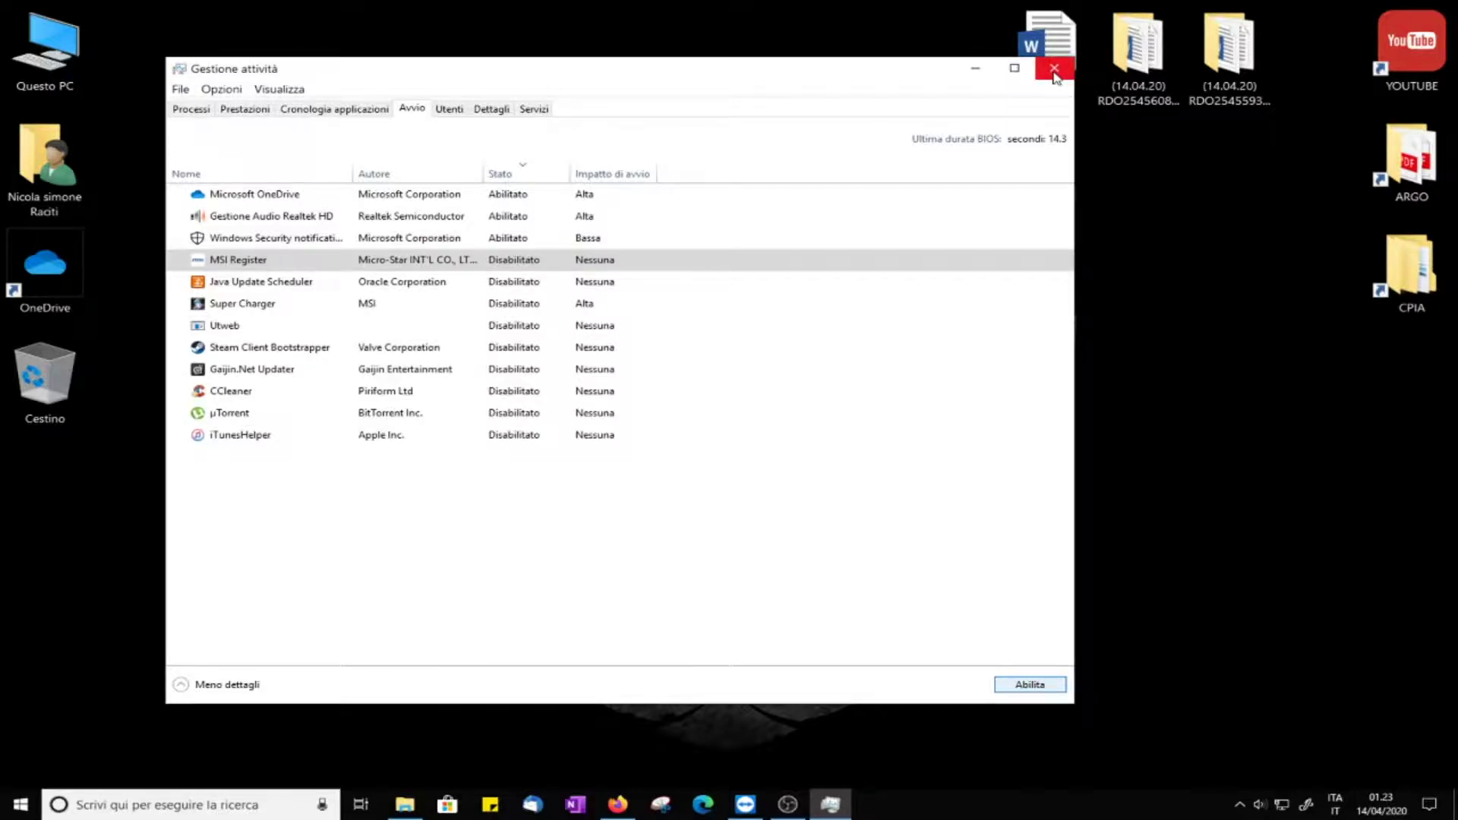
{"action": "left_click", "coordinate": [1053, 73]}
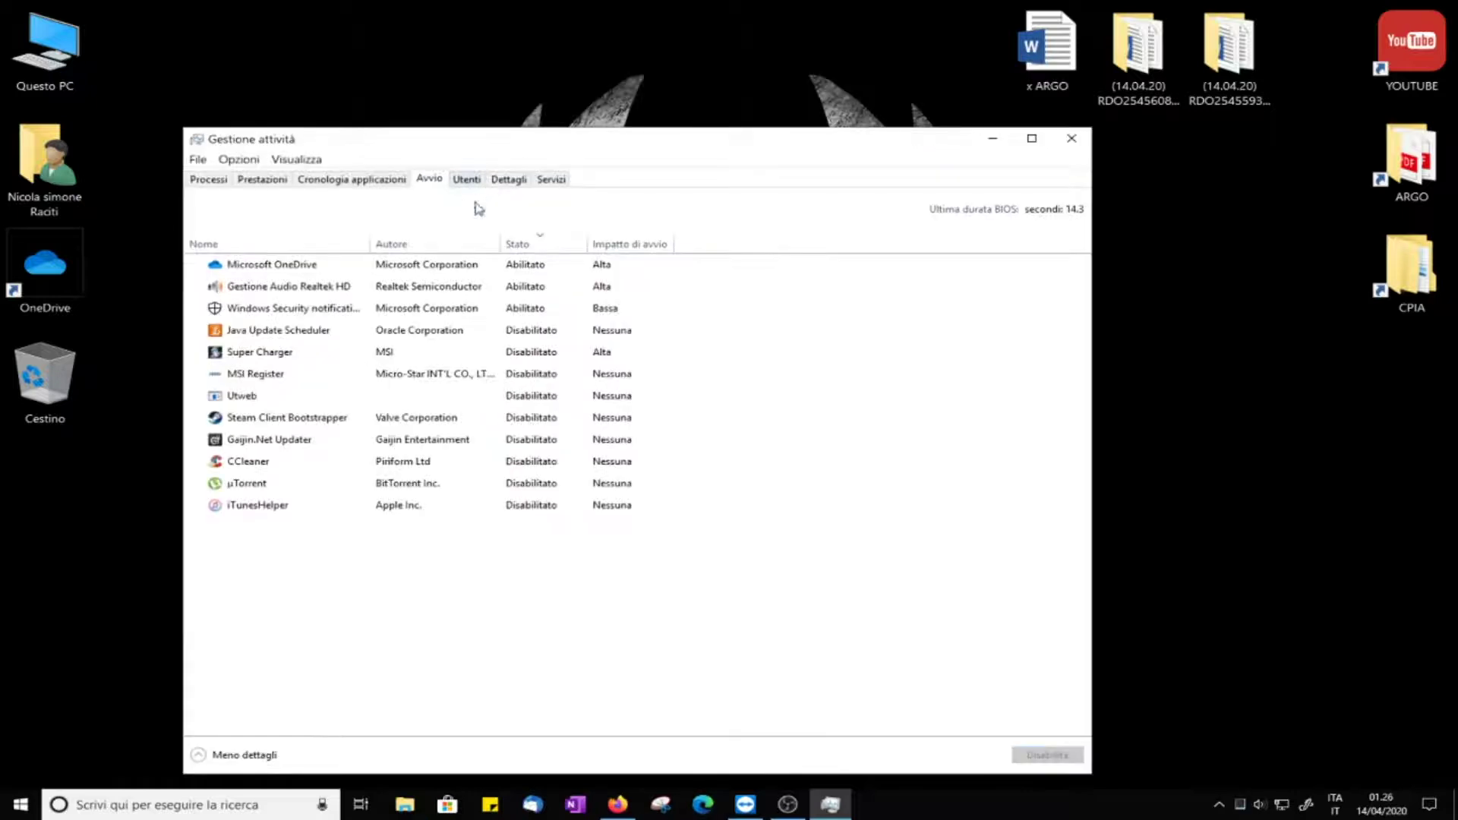
{"action": "left_click", "coordinate": [1072, 138]}
Search Windows for msconfig and open Configurazione di sistema
{"action": "left_click", "coordinate": [131, 803]}
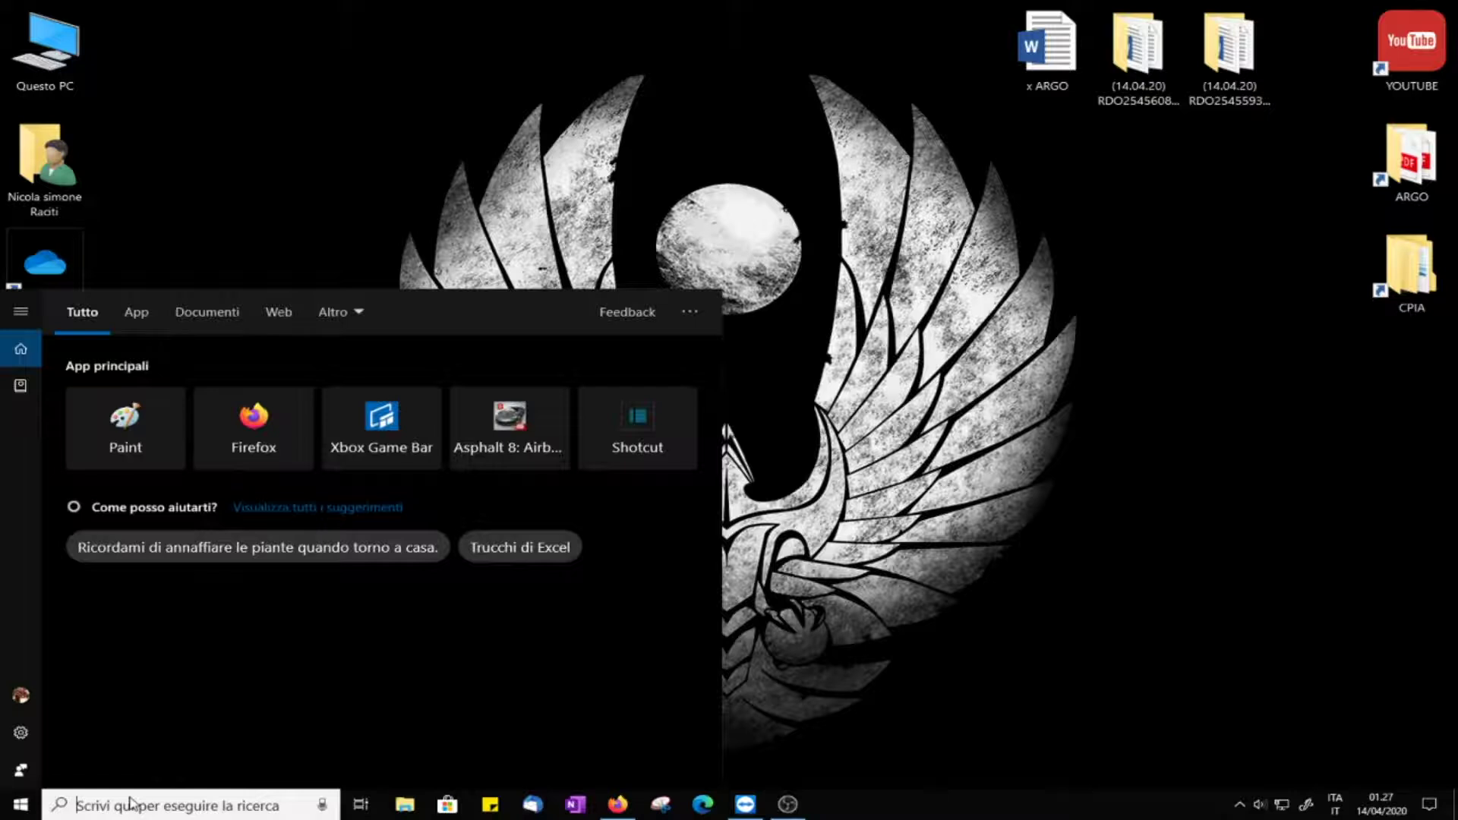
{"action": "type", "text": "m"}
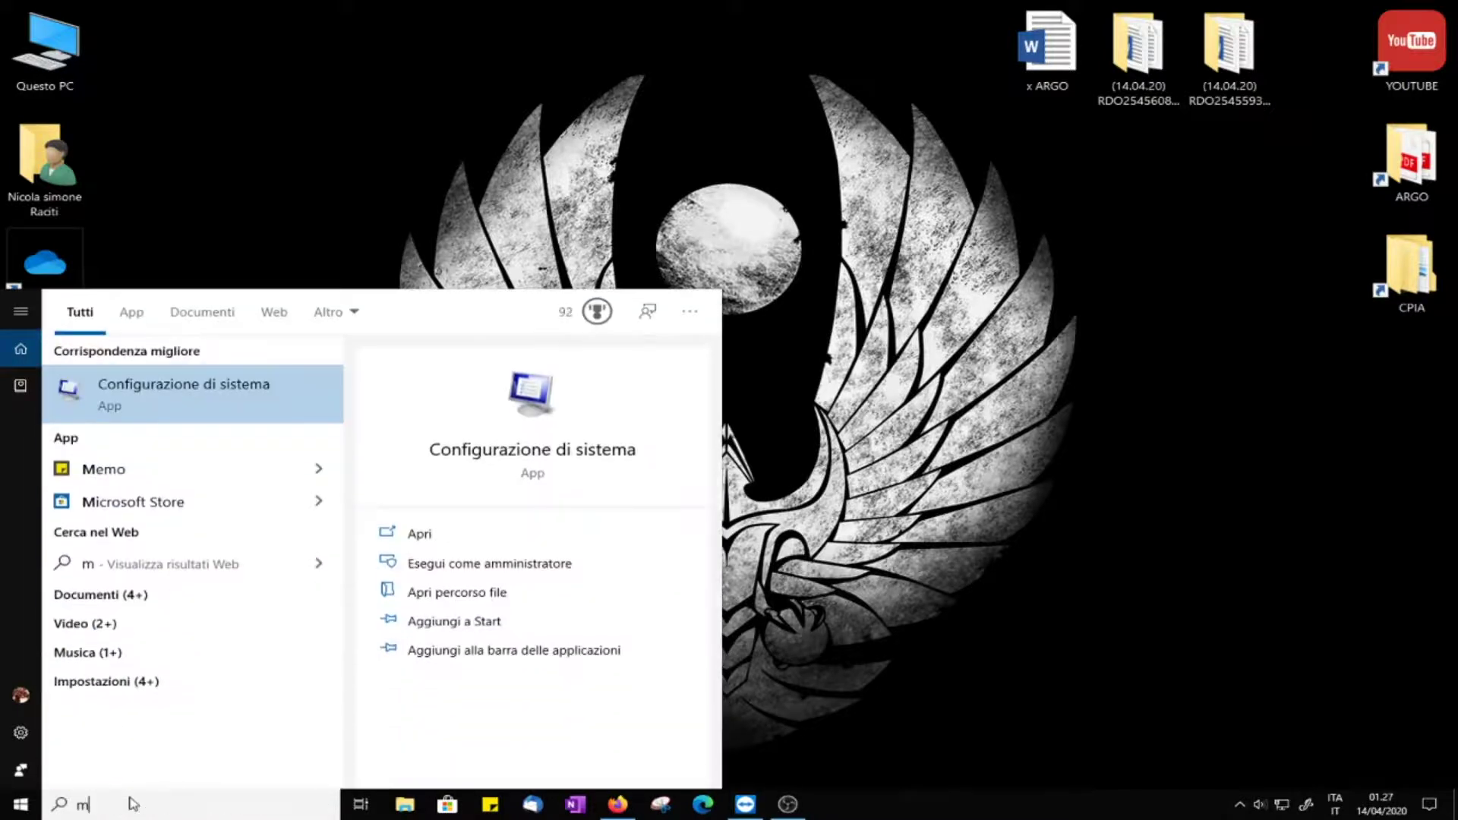
{"action": "type", "text": "sconfig"}
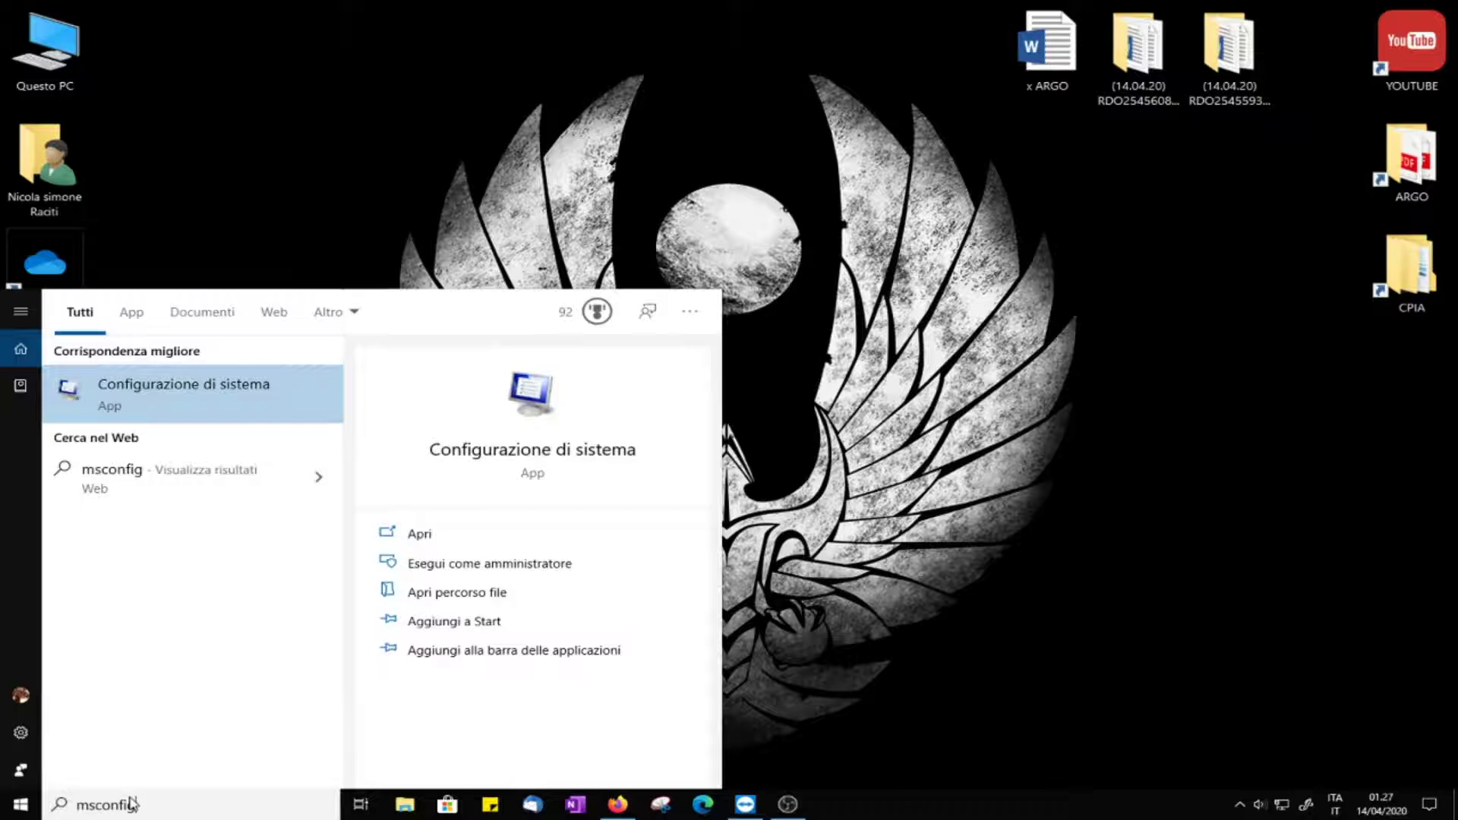
{"action": "left_click", "coordinate": [216, 396]}
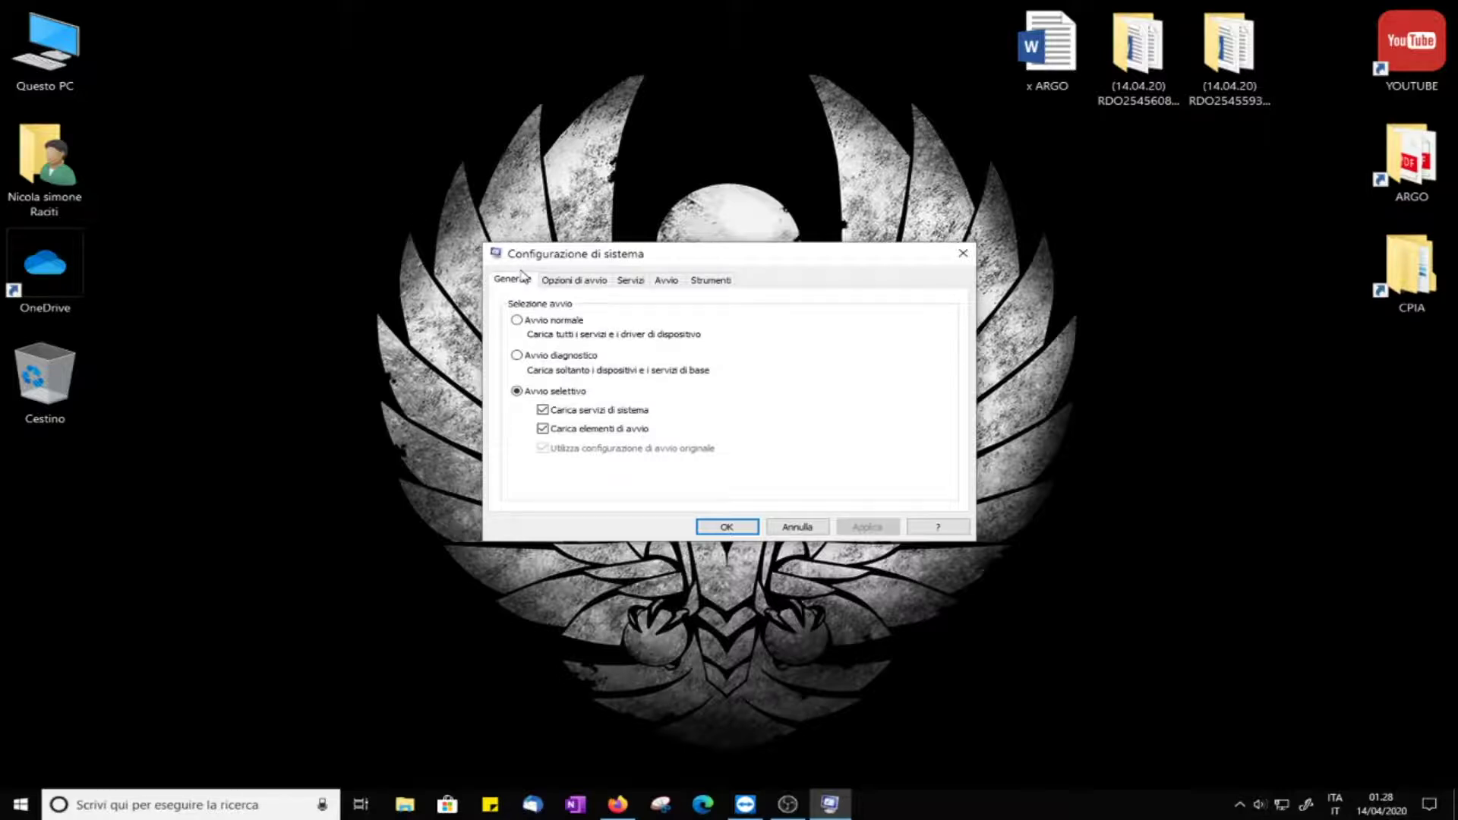
Look at the boot options, then display the services list with all Microsoft services hidden
{"action": "left_click", "coordinate": [579, 285]}
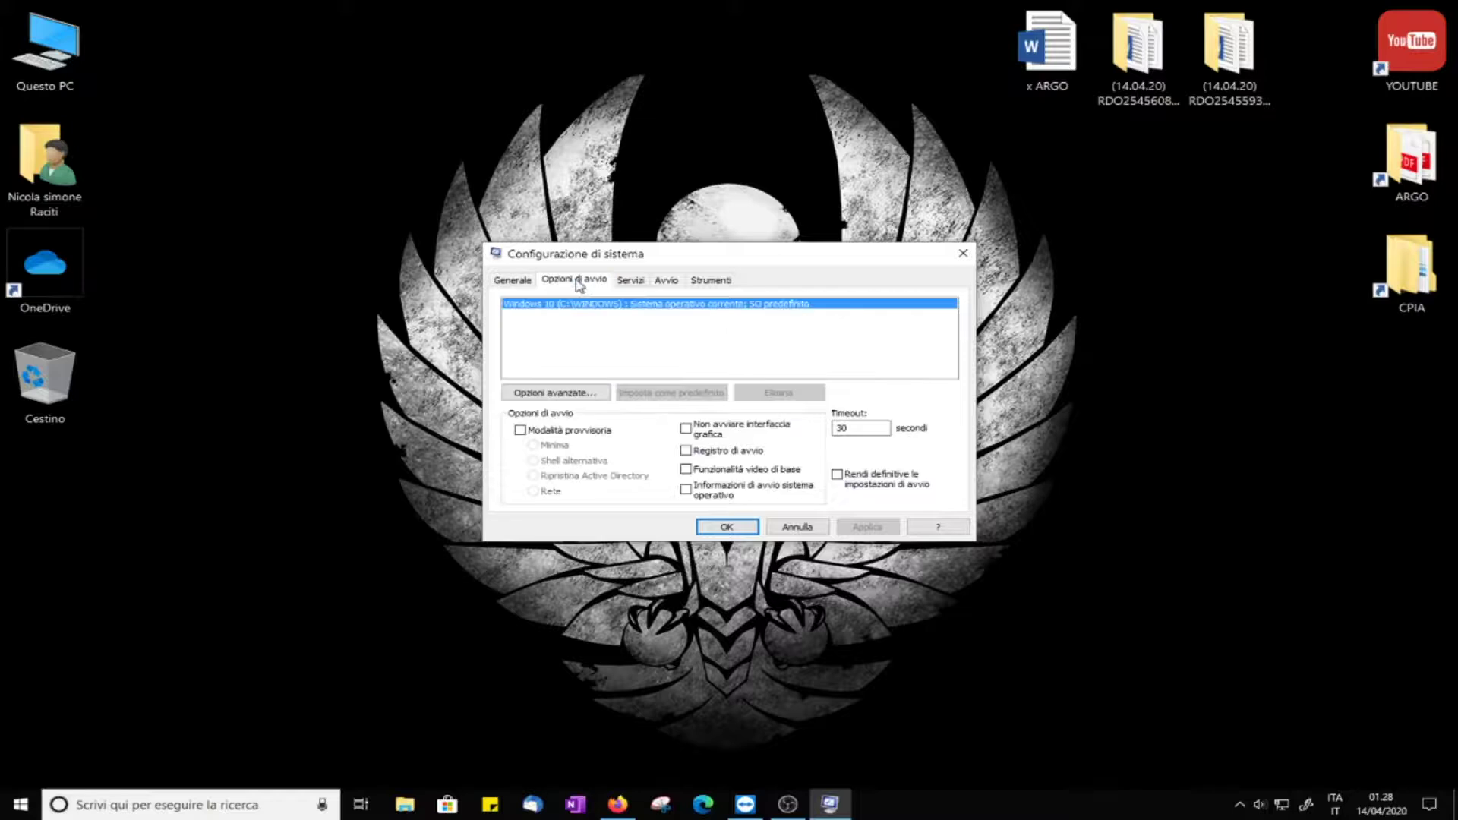
{"action": "left_click", "coordinate": [646, 286]}
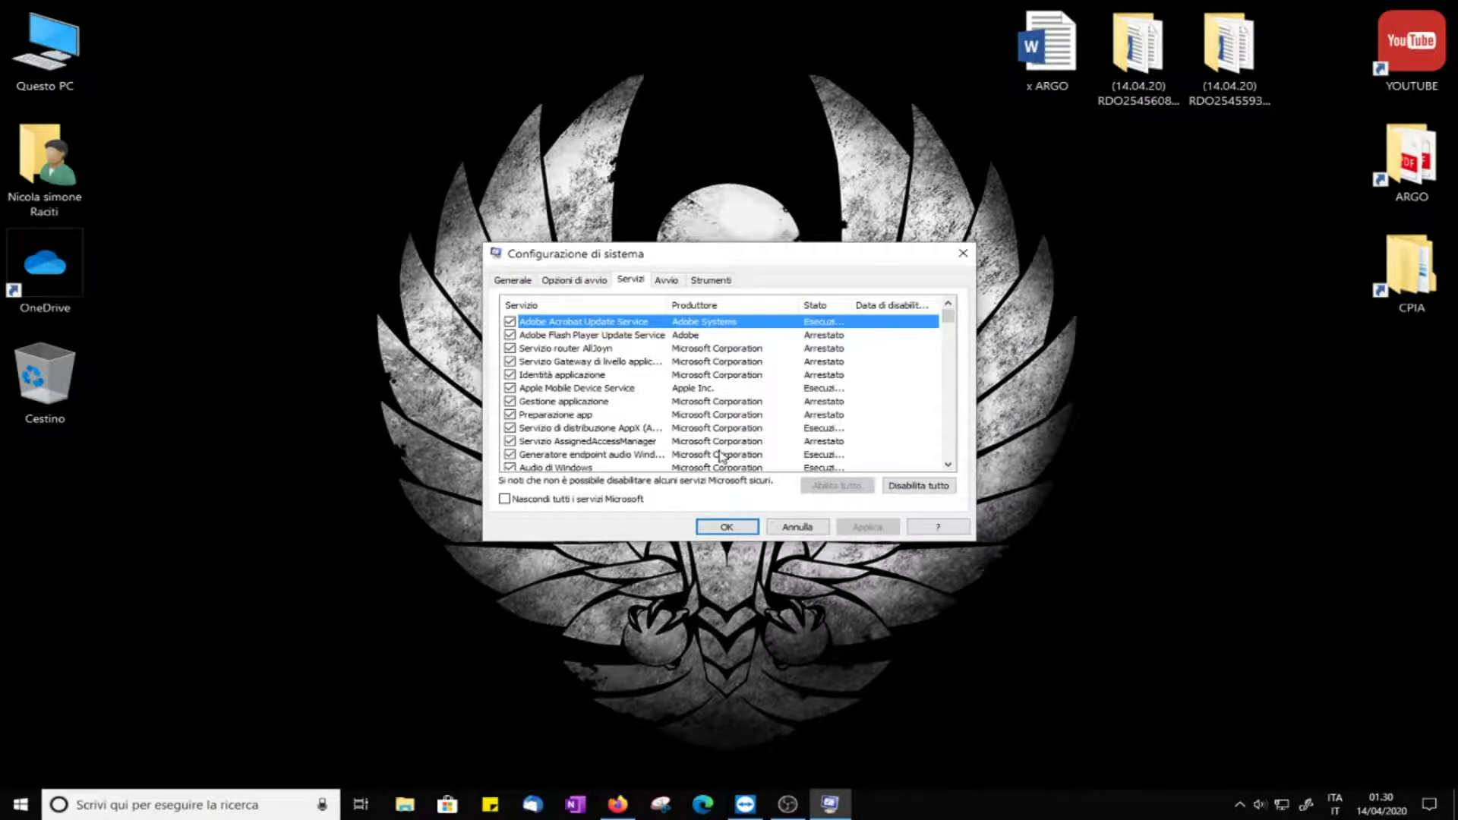
{"action": "left_click", "coordinate": [504, 499]}
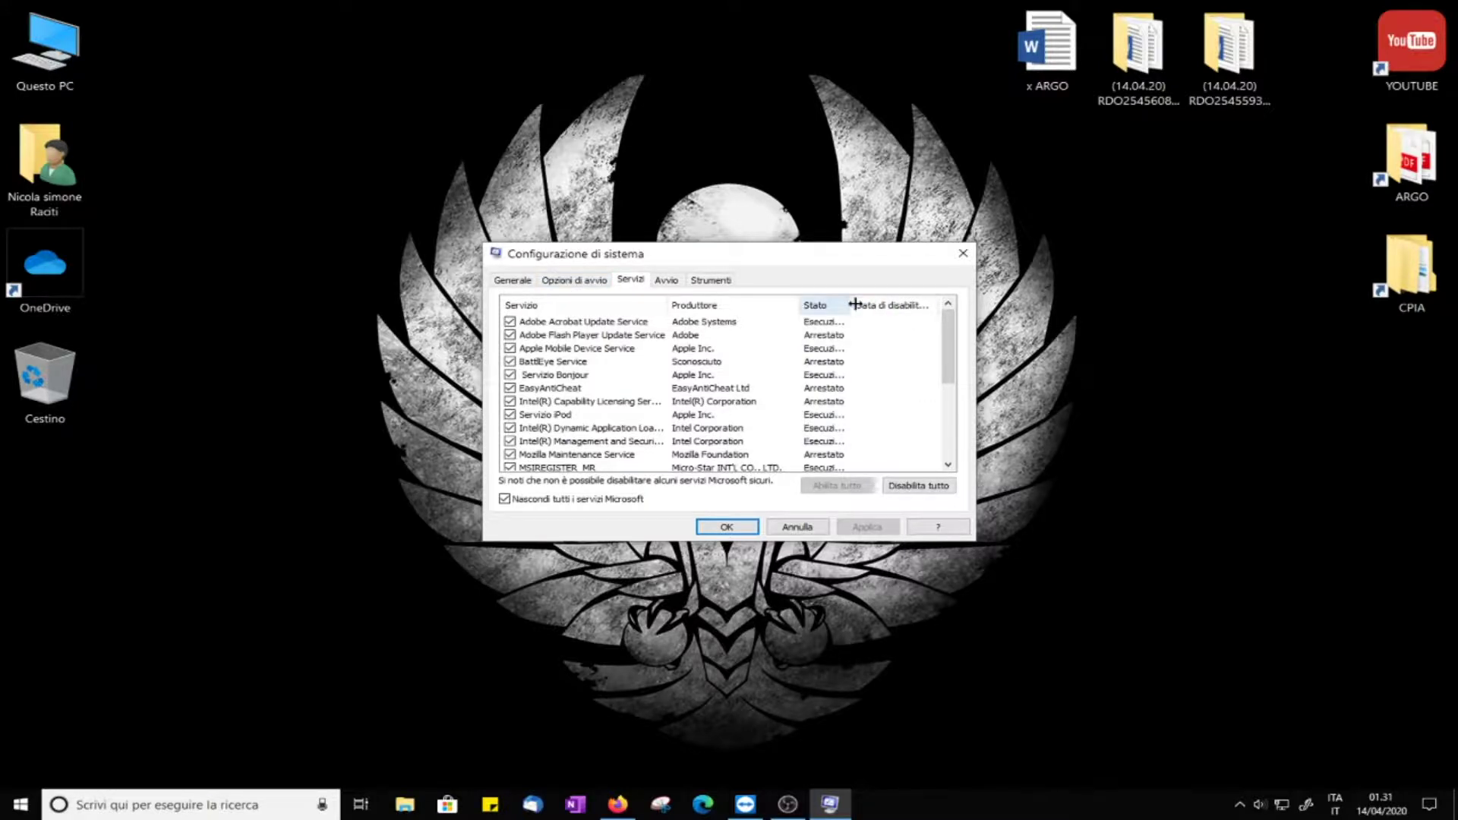
Disable Adobe Acrobat Update Service, apply the change and check the service's disabling date
{"action": "left_click_drag", "start_coordinate": [852, 300], "coordinate": [906, 300]}
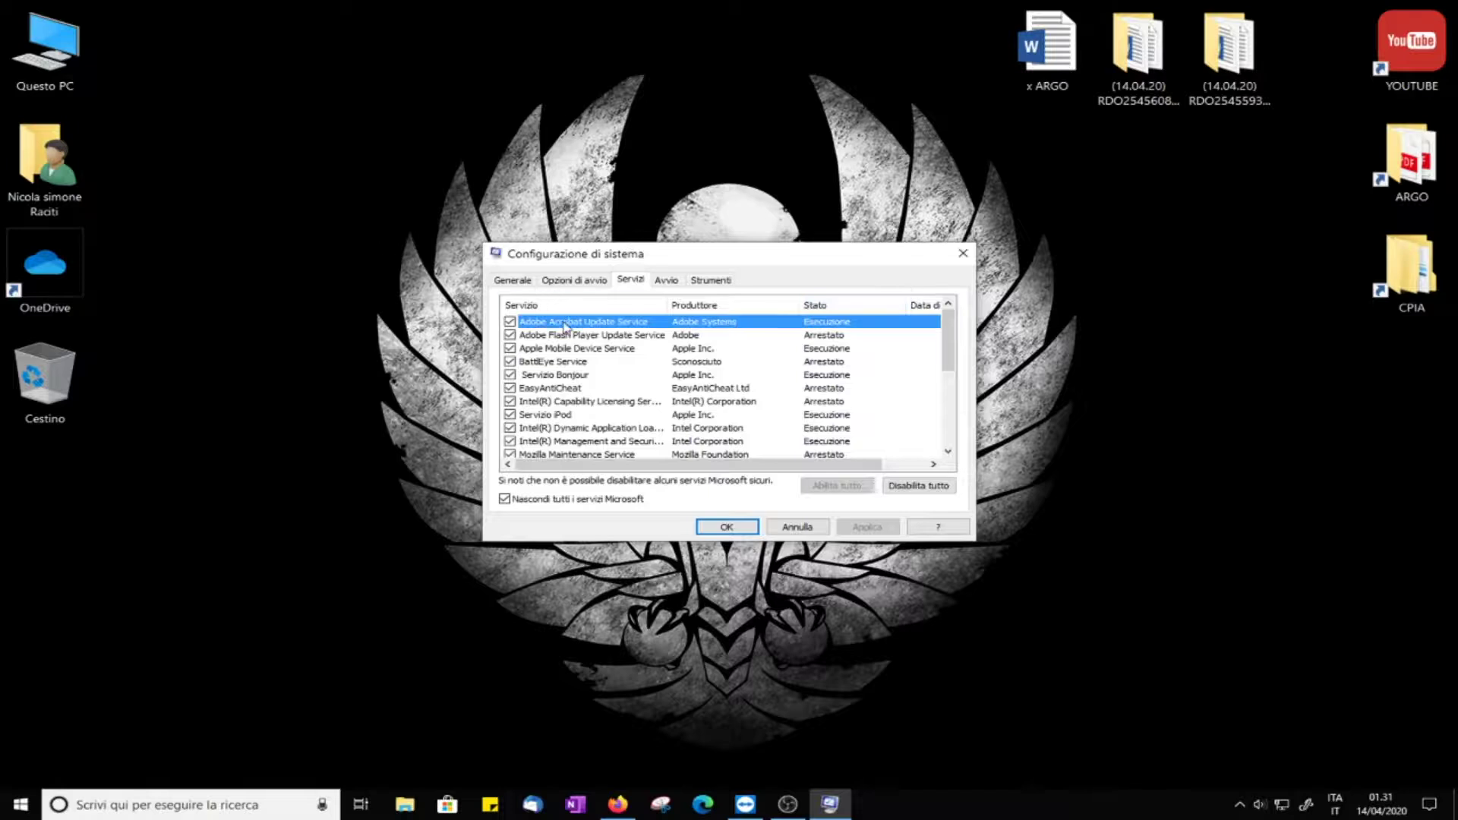
{"action": "left_click", "coordinate": [509, 322]}
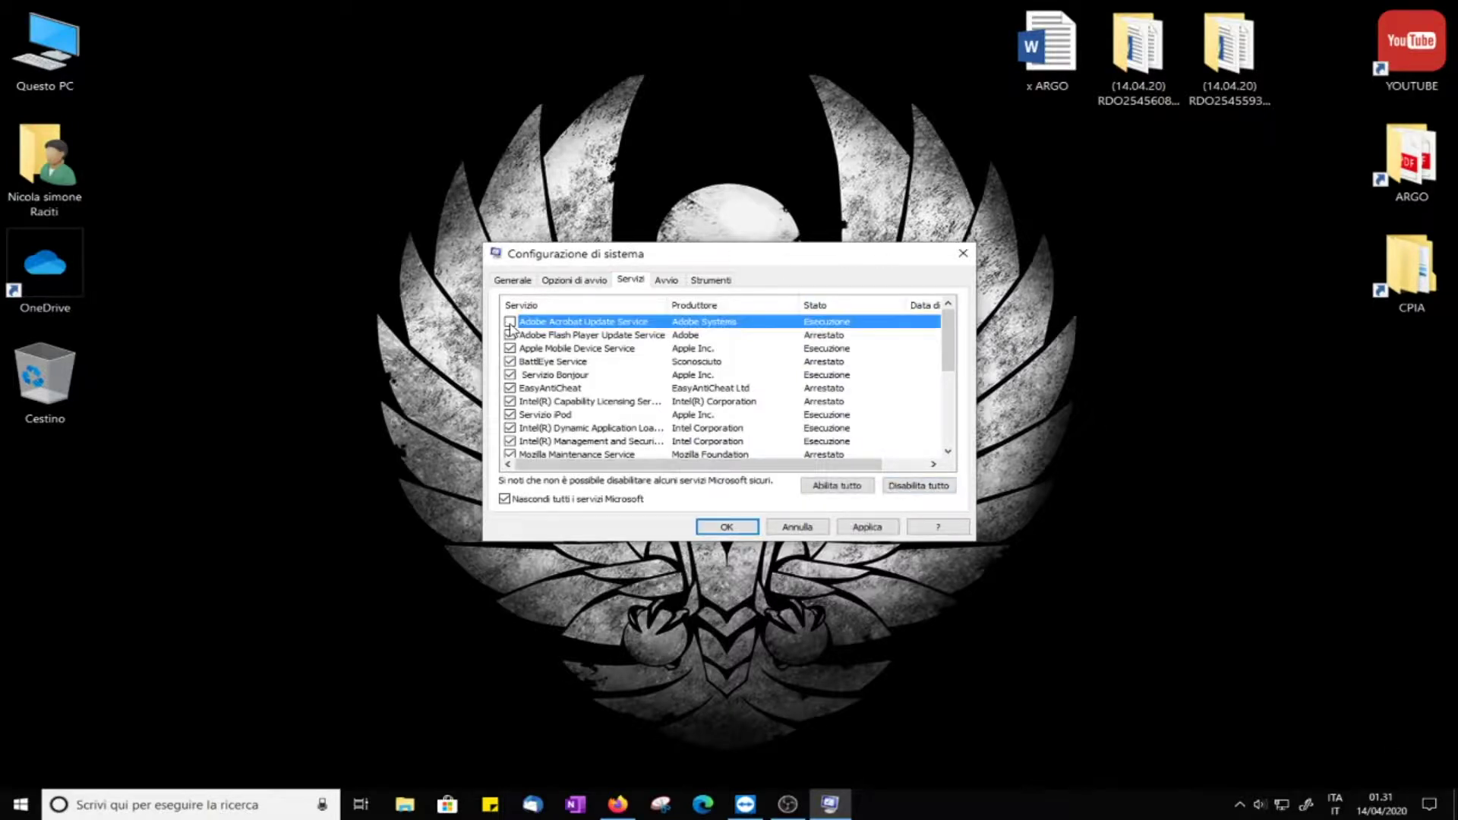
{"action": "left_click", "coordinate": [868, 527]}
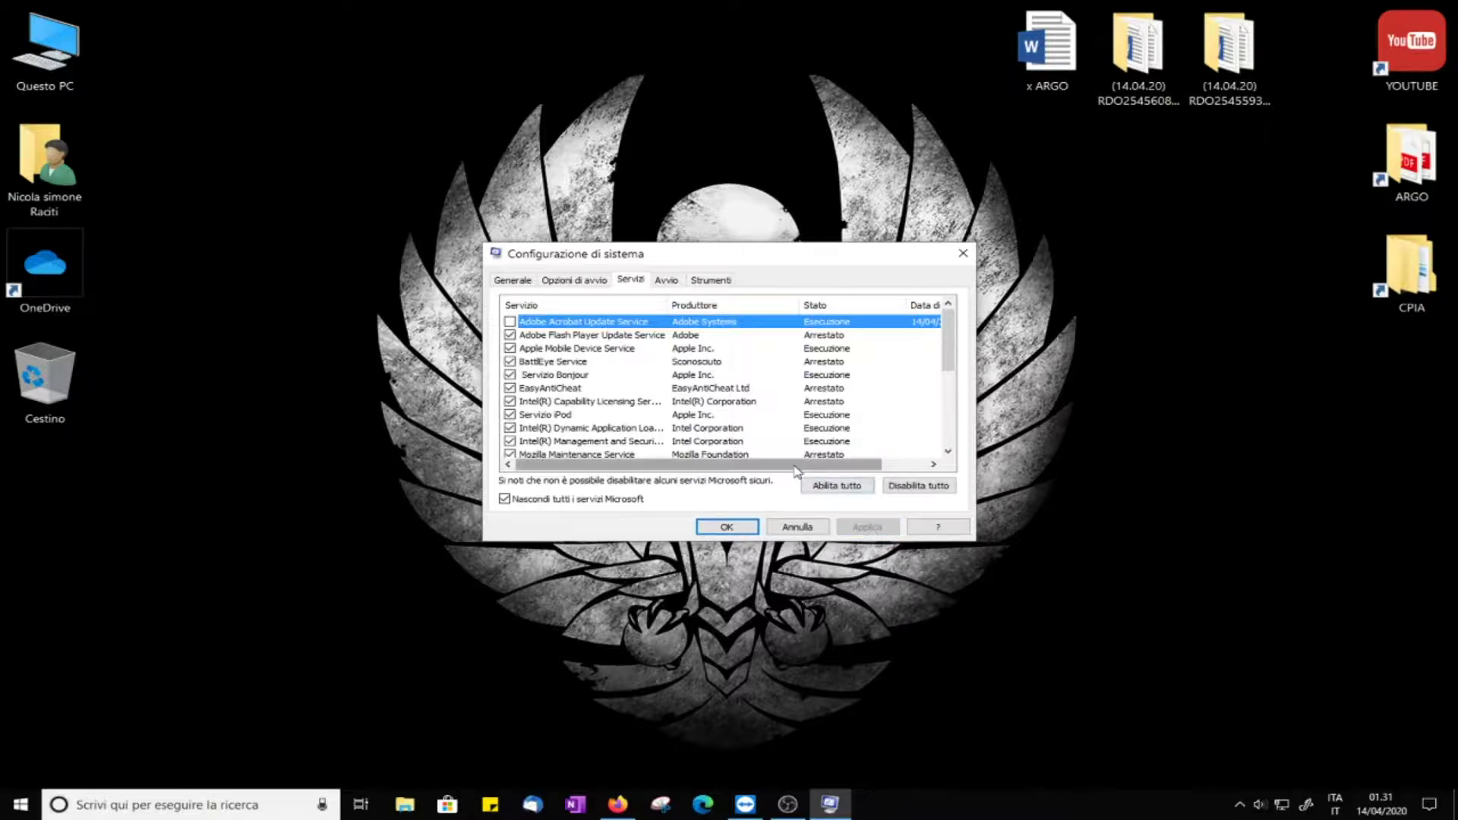
{"action": "left_click_drag", "start_coordinate": [865, 465], "coordinate": [908, 469]}
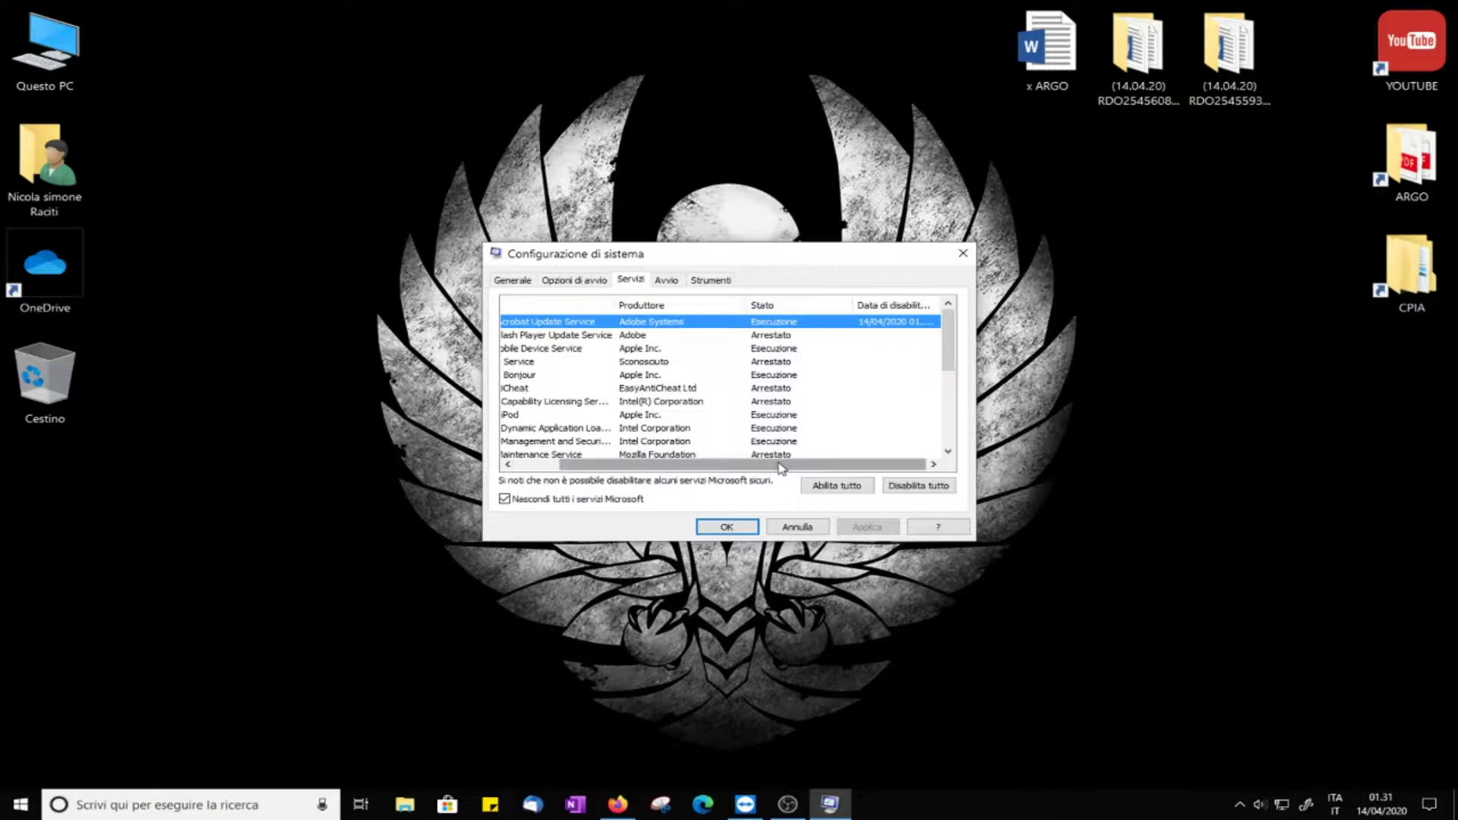
{"action": "left_click_drag", "start_coordinate": [669, 465], "coordinate": [627, 464]}
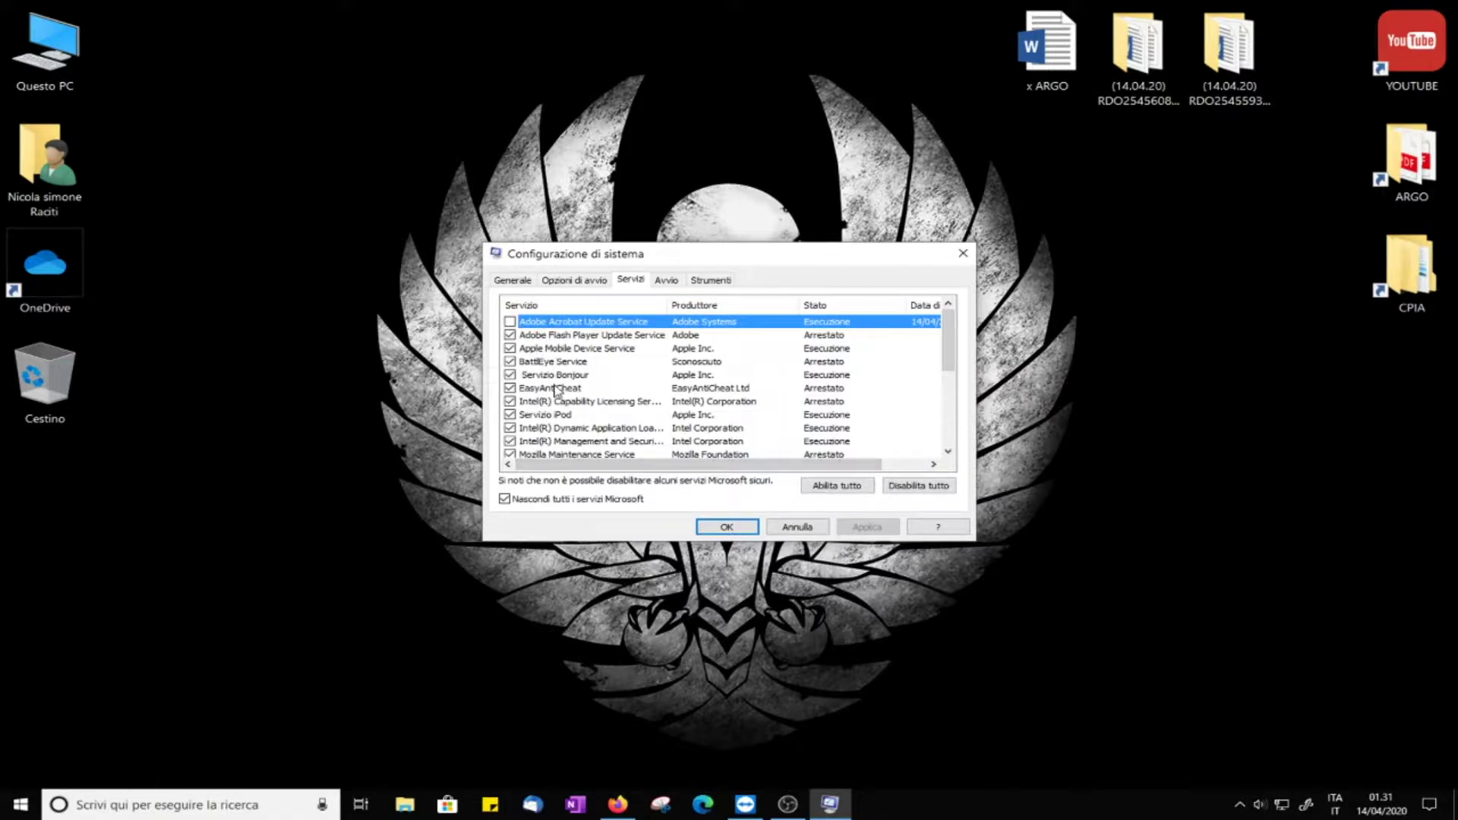
Sort the non-Microsoft services by status and review which ones are stopped or running
{"action": "scroll", "coordinate": [559, 401], "scroll_direction": "down", "scroll_amount": 1}
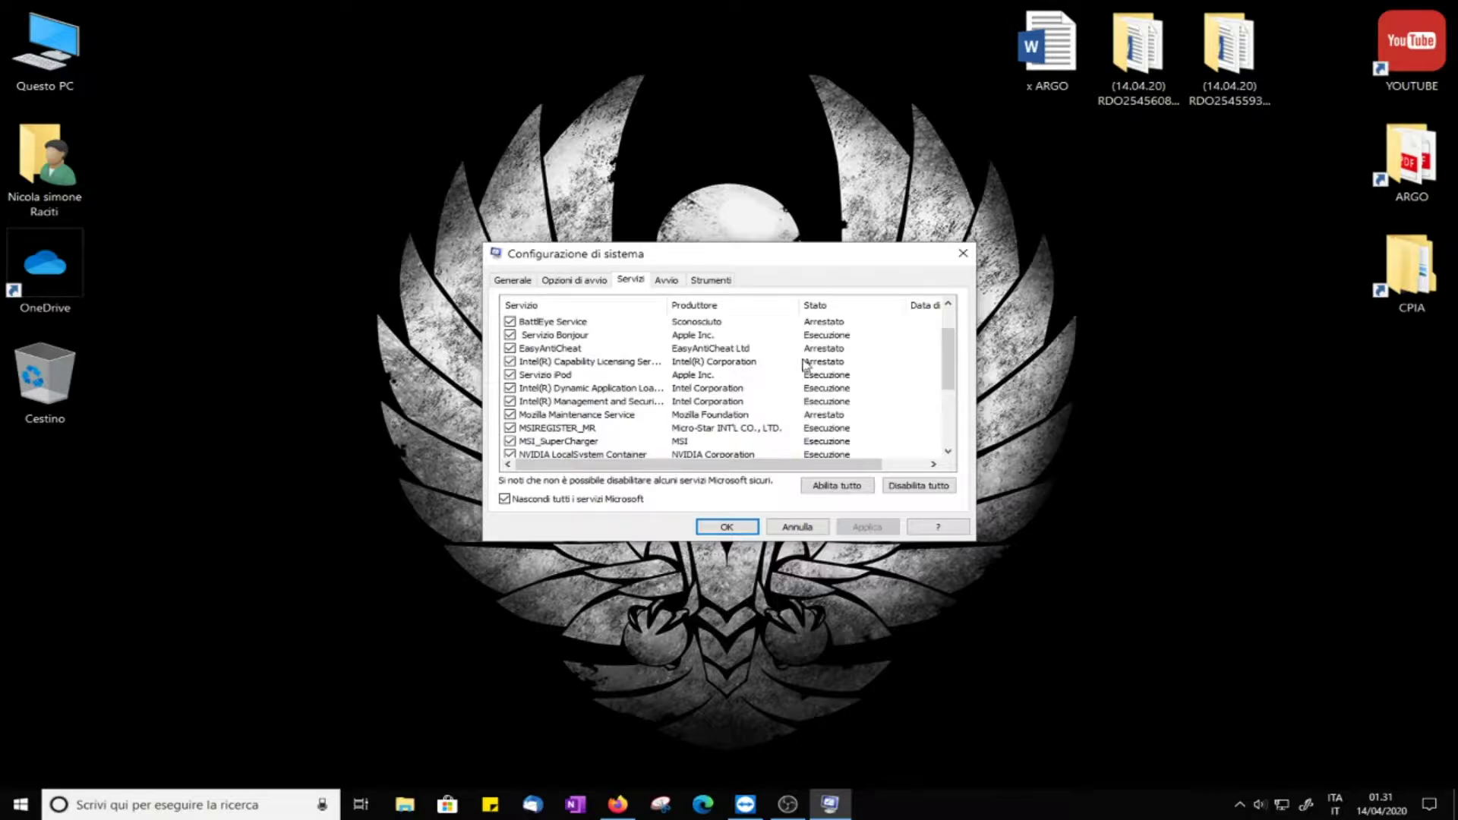
{"action": "scroll", "coordinate": [805, 365], "scroll_direction": "down", "scroll_amount": 1}
{"action": "left_click", "coordinate": [847, 307]}
{"action": "scroll", "coordinate": [852, 328], "scroll_direction": "up", "scroll_amount": 2}
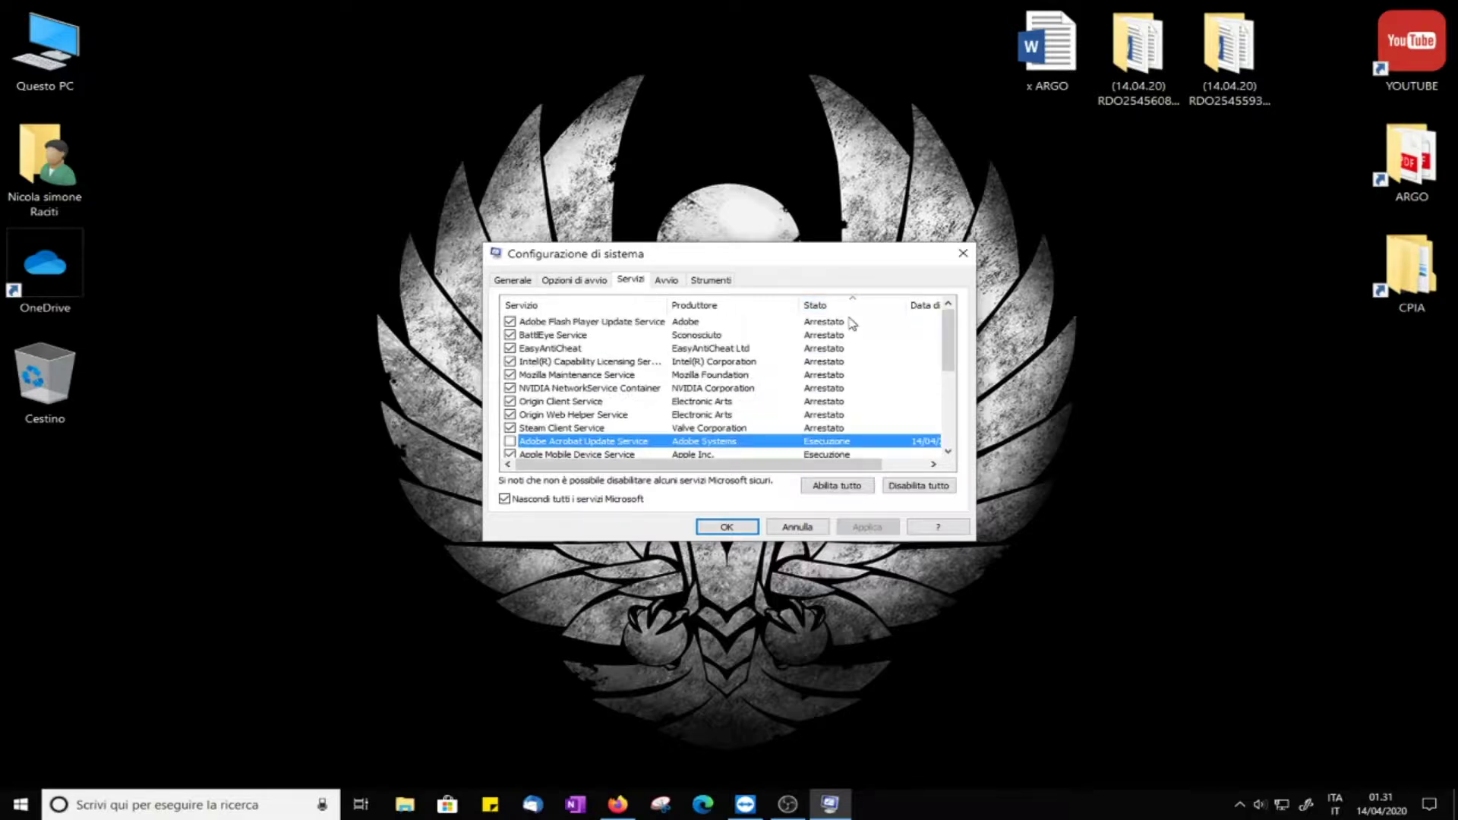
{"action": "scroll", "coordinate": [852, 326], "scroll_direction": "down", "scroll_amount": 2}
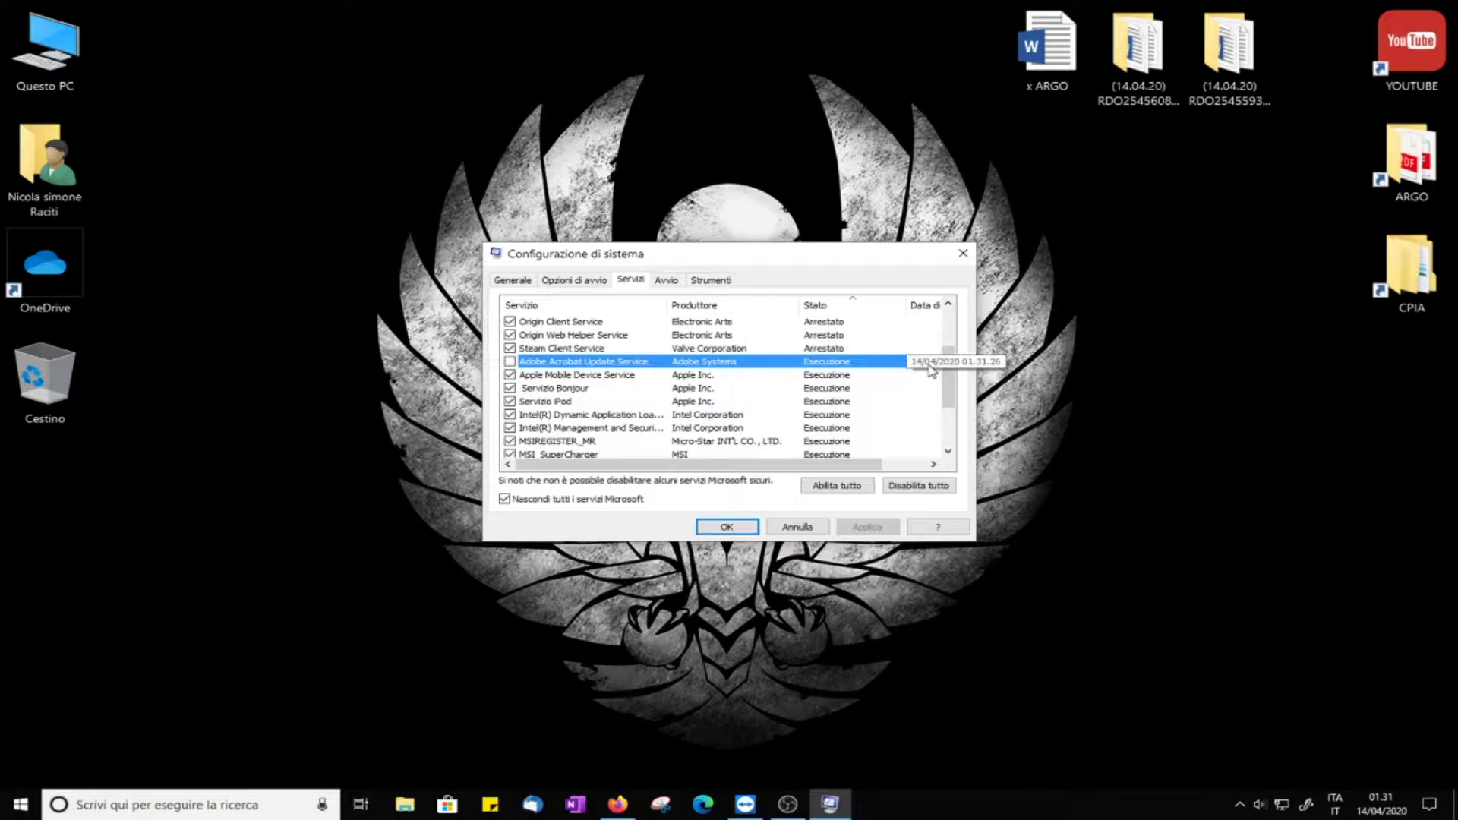
{"action": "left_click_drag", "start_coordinate": [905, 304], "coordinate": [855, 304]}
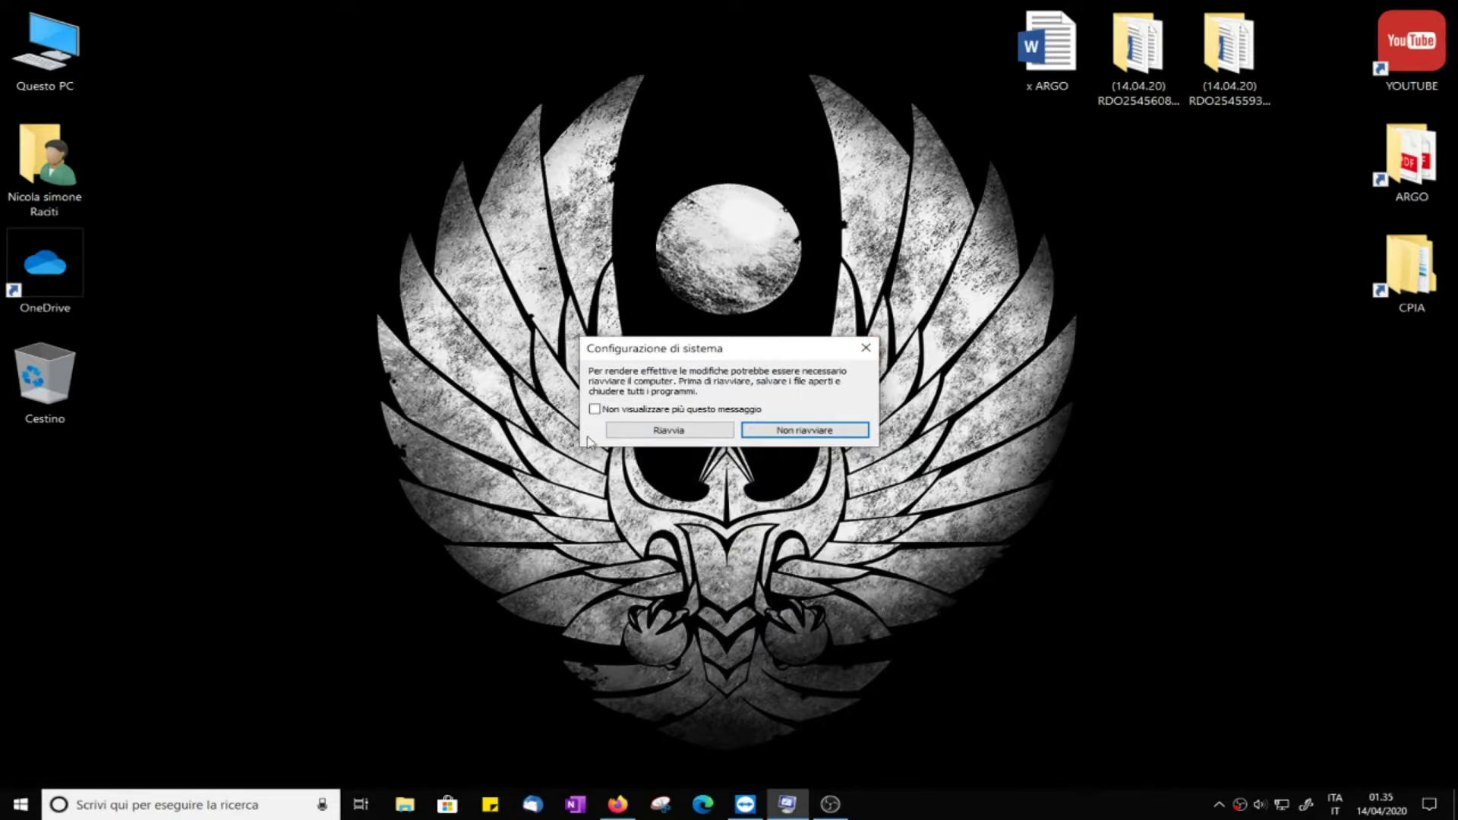
Set the restart prompt's option not to display this message again
{"action": "left_click", "coordinate": [595, 410]}
{"action": "left_click", "coordinate": [594, 409]}
{"action": "left_click", "coordinate": [596, 410]}
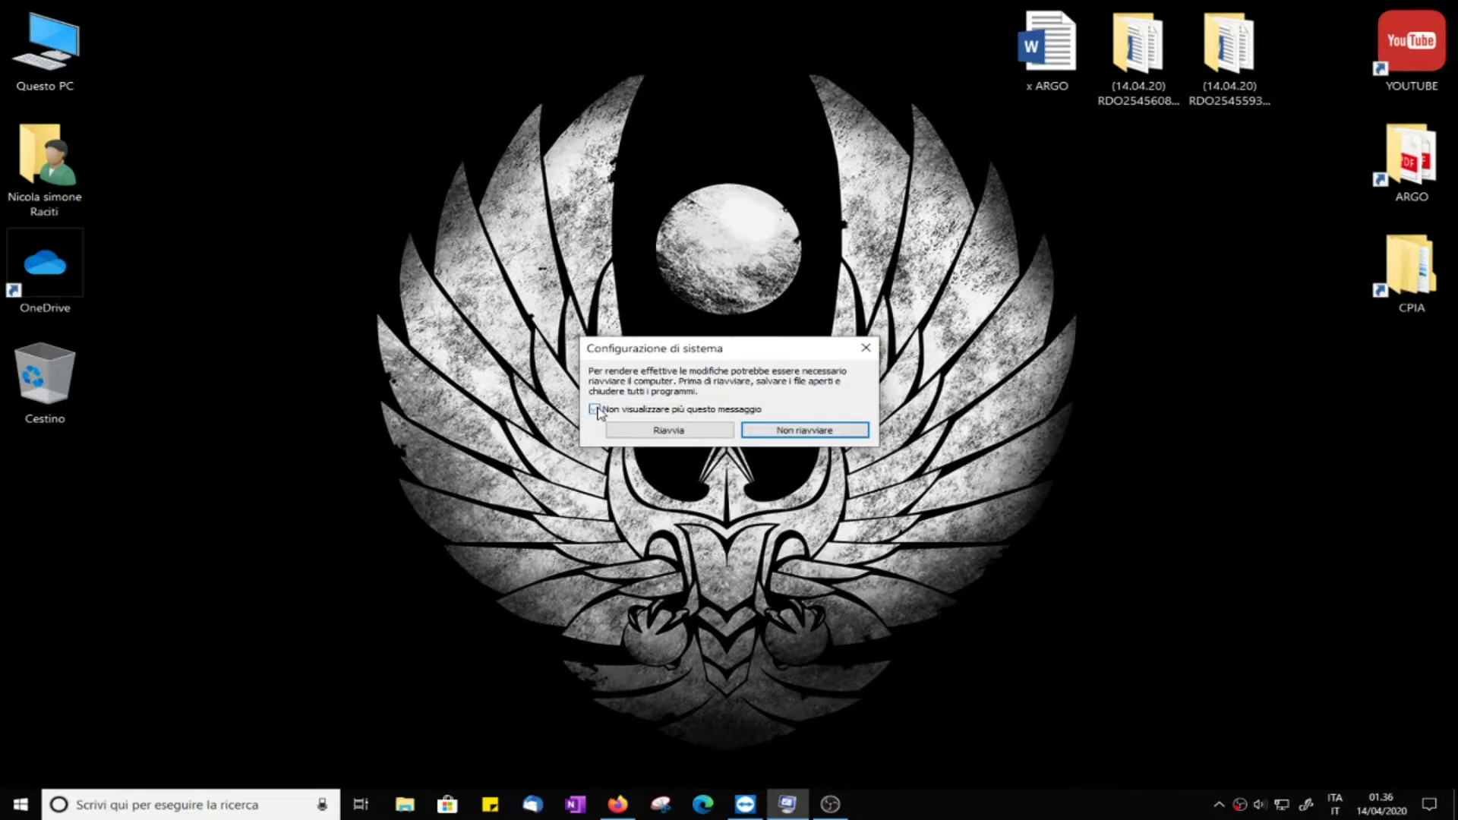